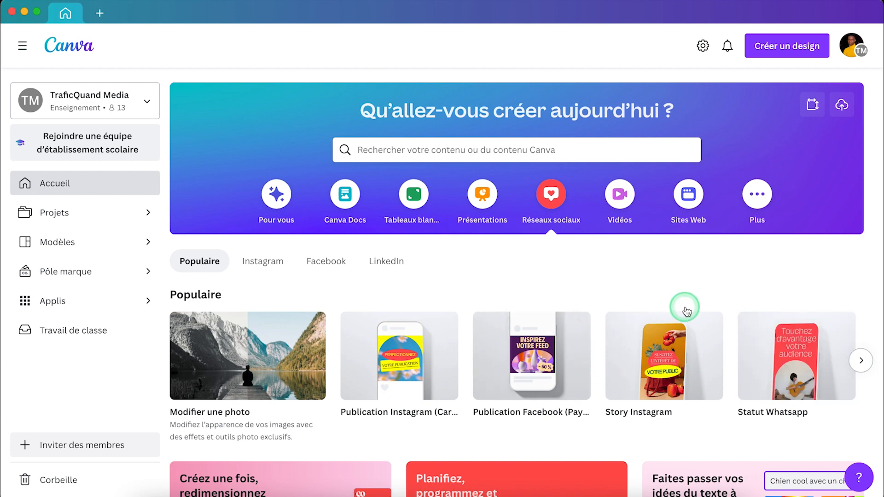
Step: Create a blank 1920 × 1080 px video design and add the recently used search-bar graphic to its page
{"action": "left_click", "coordinate": [619, 196]}
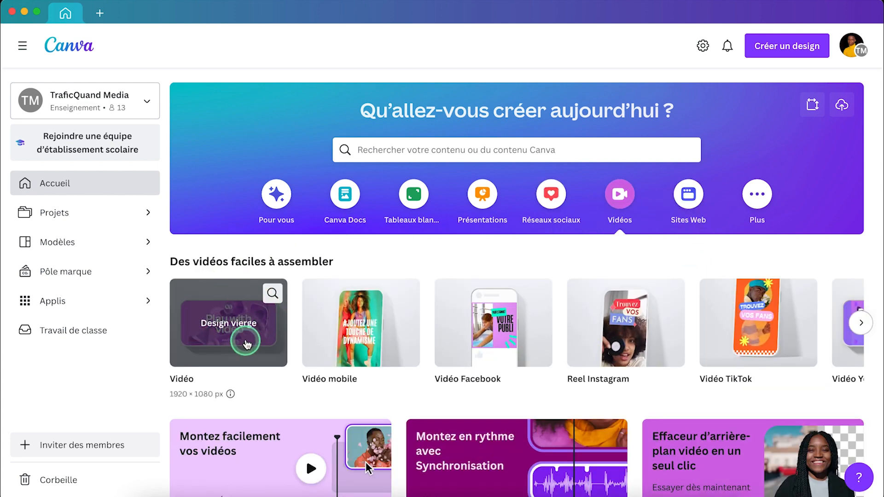
{"action": "left_click", "coordinate": [219, 337]}
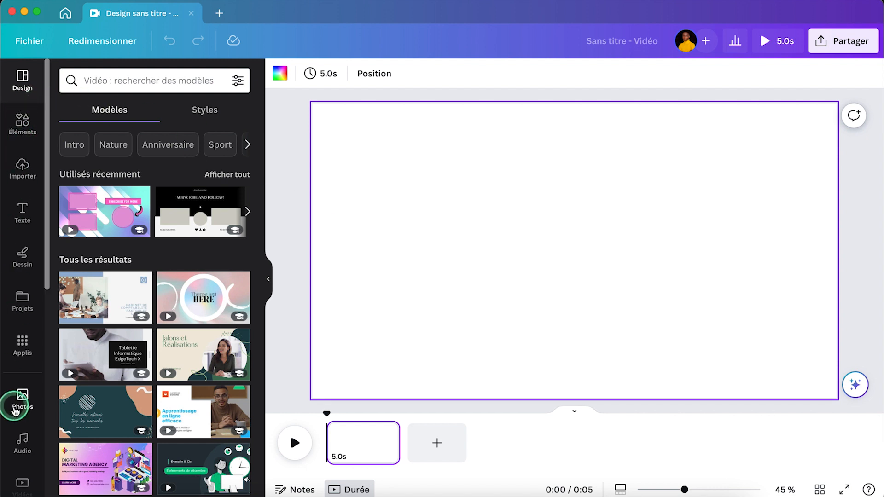
{"action": "left_click", "coordinate": [26, 125]}
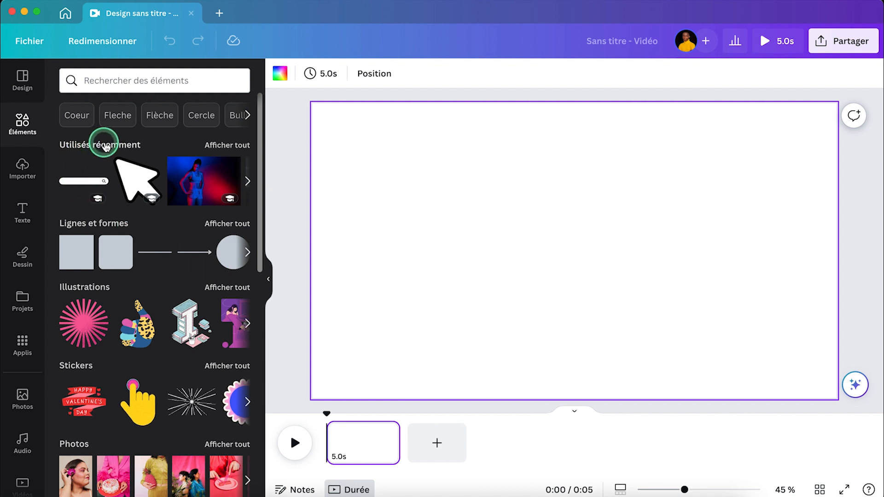
{"action": "left_click", "coordinate": [90, 182]}
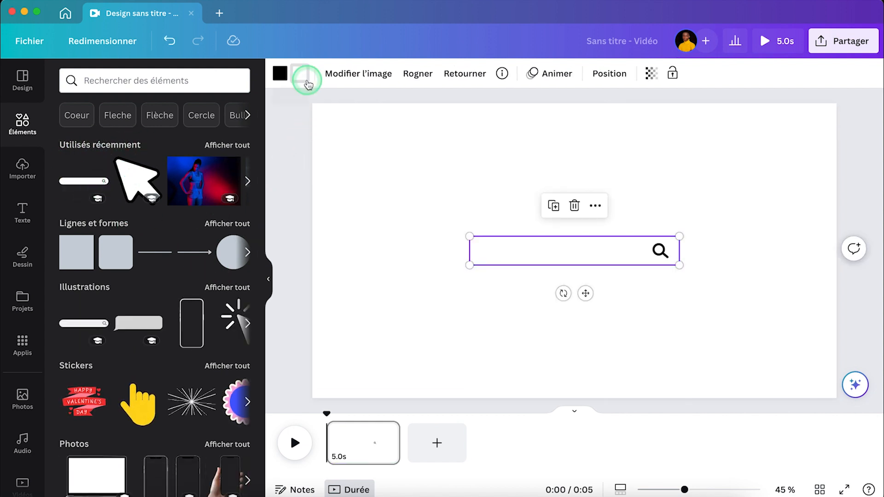
Step: Recolour the search bar's white fill to light grey and move the bar to the upper middle of the page
{"action": "left_click", "coordinate": [302, 73]}
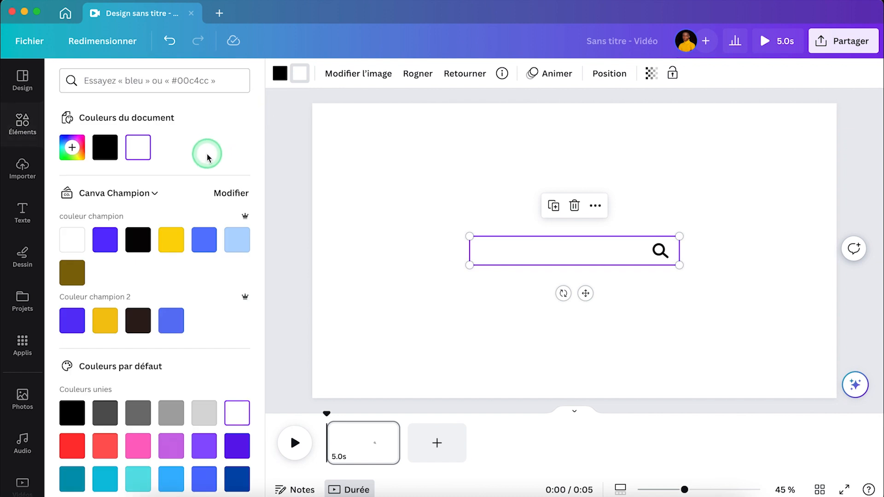
{"action": "left_click", "coordinate": [204, 413]}
{"action": "left_click_drag", "start_coordinate": [542, 250], "coordinate": [523, 195]}
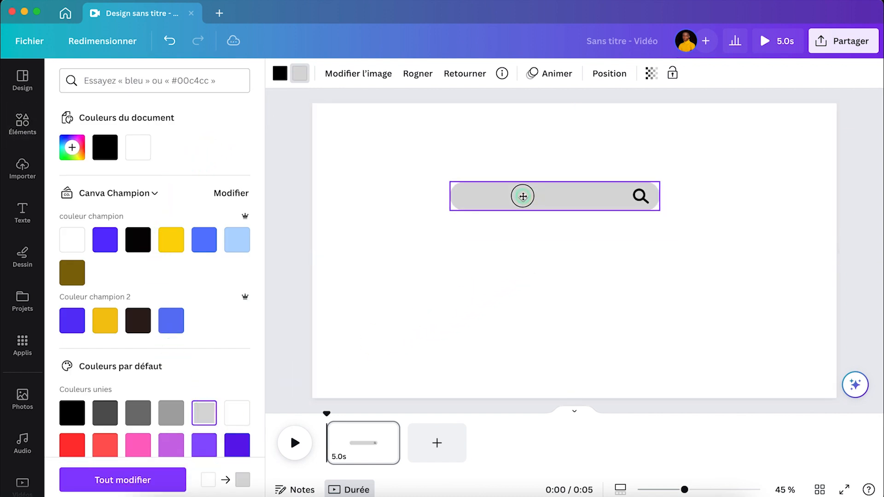
{"action": "left_click", "coordinate": [621, 266]}
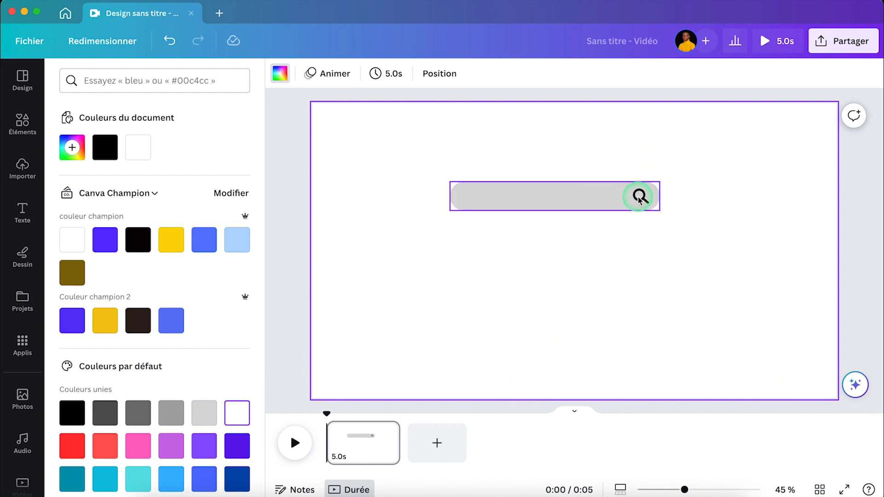
Step: Add the white arrow-cursor graphic, shrink it to a small icon and place it partly off the page's lower edge, below the magnifier
{"action": "left_click", "coordinate": [37, 130]}
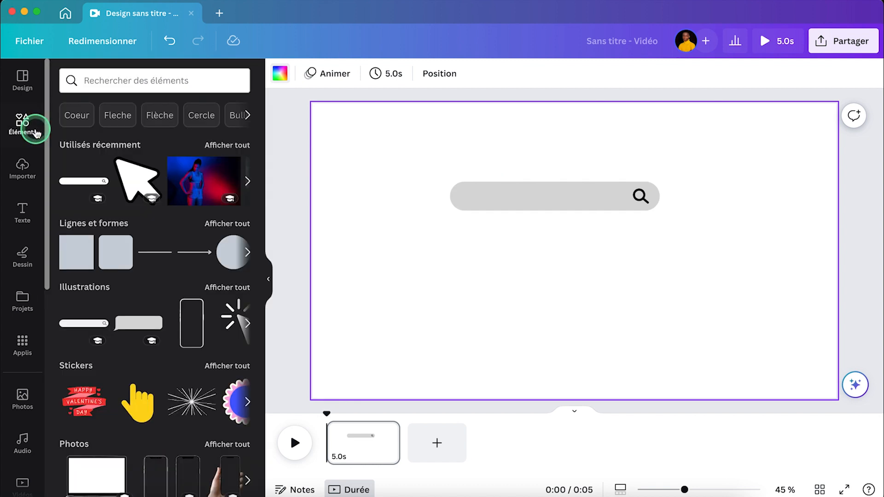
{"action": "left_click", "coordinate": [137, 180]}
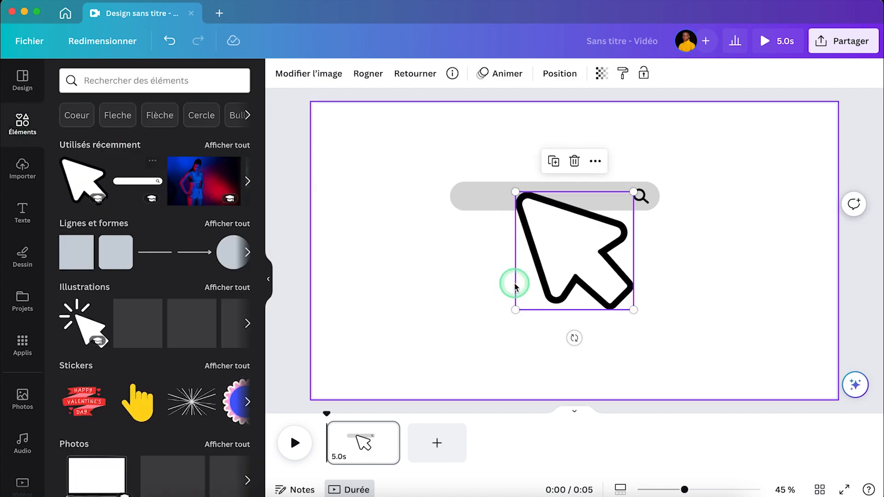
{"action": "left_click_drag", "start_coordinate": [516, 194], "coordinate": [665, 397]}
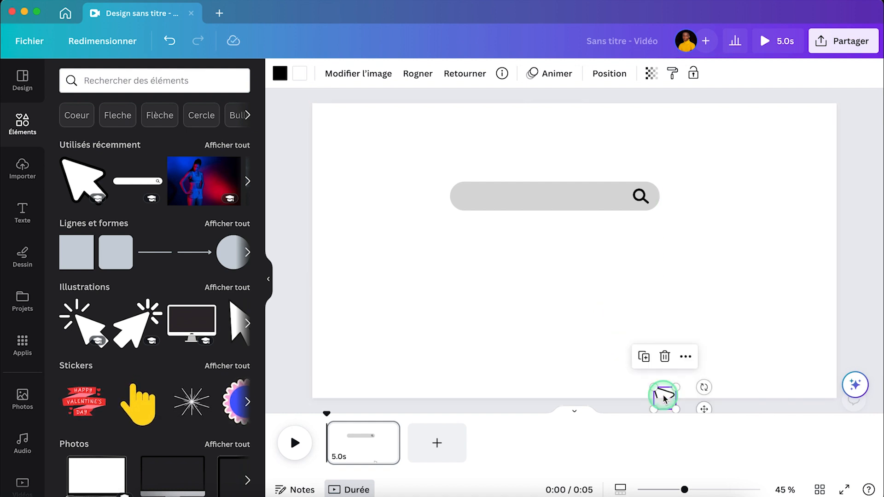
{"action": "left_click", "coordinate": [707, 280]}
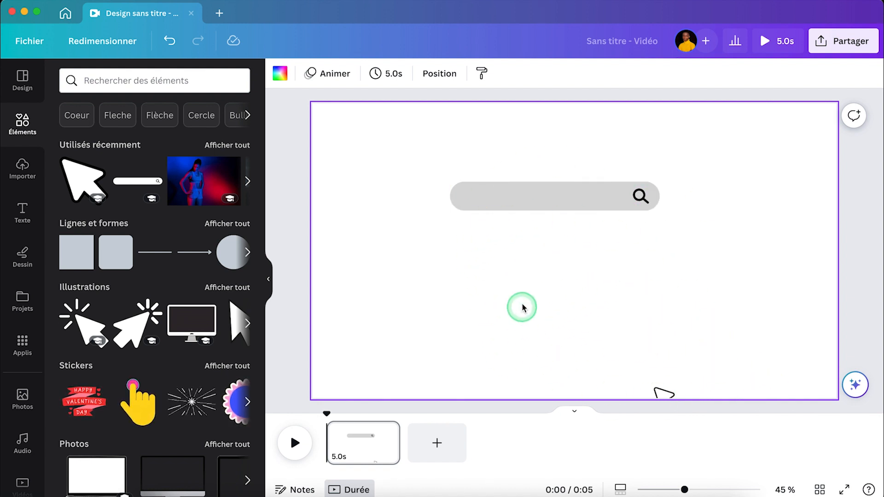
Step: Create a custom animation for the arrow cursor along a winding path from the page's lower edge up to the search bar's magnifier
{"action": "left_click", "coordinate": [663, 394]}
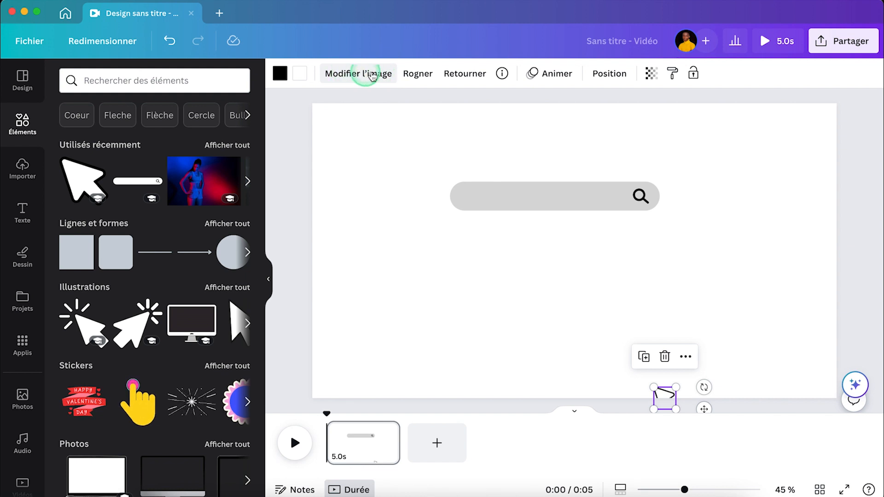
{"action": "left_click", "coordinate": [557, 74]}
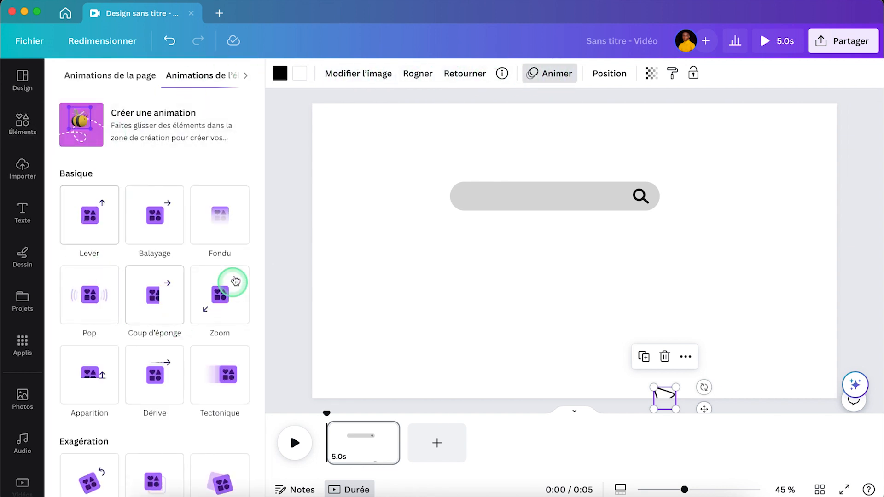
{"action": "scroll", "coordinate": [177, 345], "scroll_direction": "down", "scroll_amount": 3}
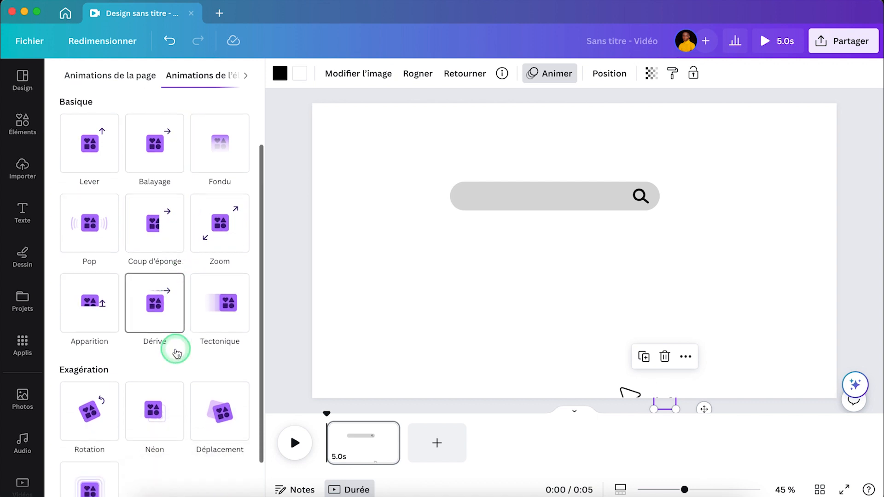
{"action": "scroll", "coordinate": [162, 133], "scroll_direction": "up", "scroll_amount": 3}
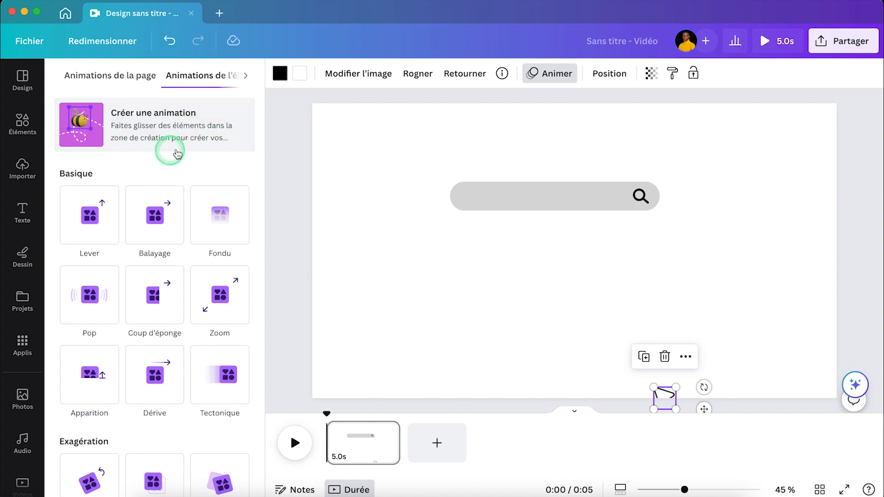
{"action": "left_click", "coordinate": [156, 124]}
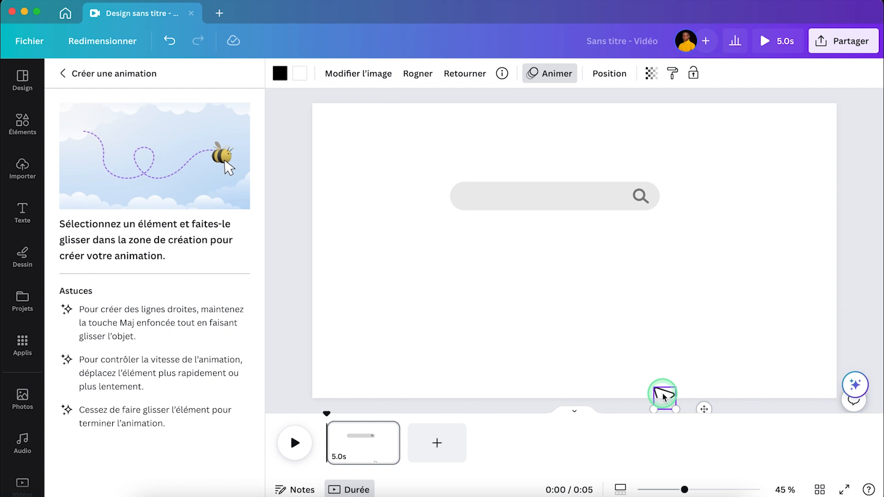
{"action": "mouse_move", "coordinate": [663, 396]}
{"action": "left_mouse_down"}
{"action": "mouse_move", "coordinate": [595, 387]}
{"action": "mouse_move", "coordinate": [576, 364]}
{"action": "mouse_move", "coordinate": [584, 344]}
{"action": "mouse_move", "coordinate": [639, 320]}
{"action": "mouse_move", "coordinate": [631, 297]}
{"action": "mouse_move", "coordinate": [600, 267]}
{"action": "mouse_move", "coordinate": [647, 202]}
{"action": "left_mouse_up"}
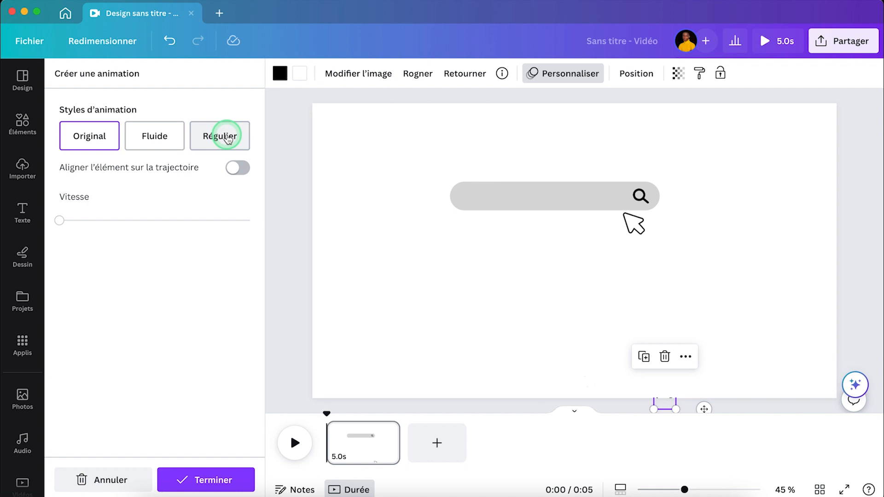
Step: Give the cursor animation the Régulier style with path alignment off, raise its speed to about three quarters, and finish it
{"action": "left_click", "coordinate": [228, 139]}
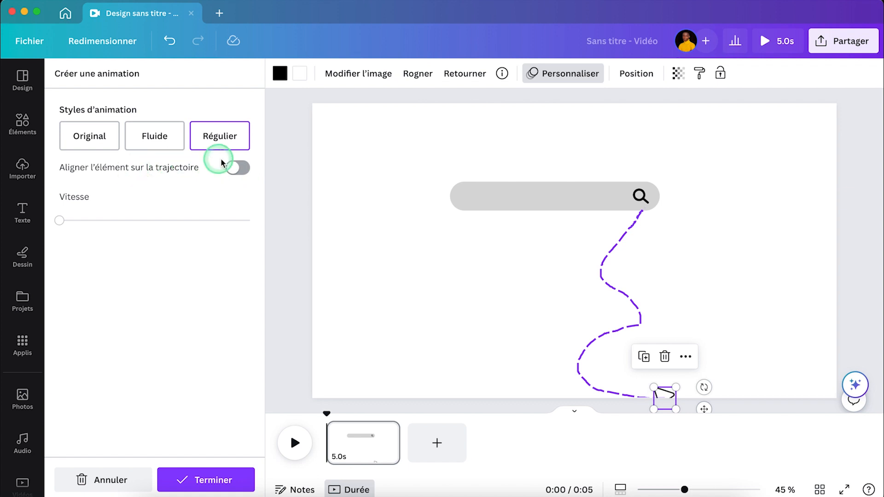
{"action": "left_click", "coordinate": [238, 169]}
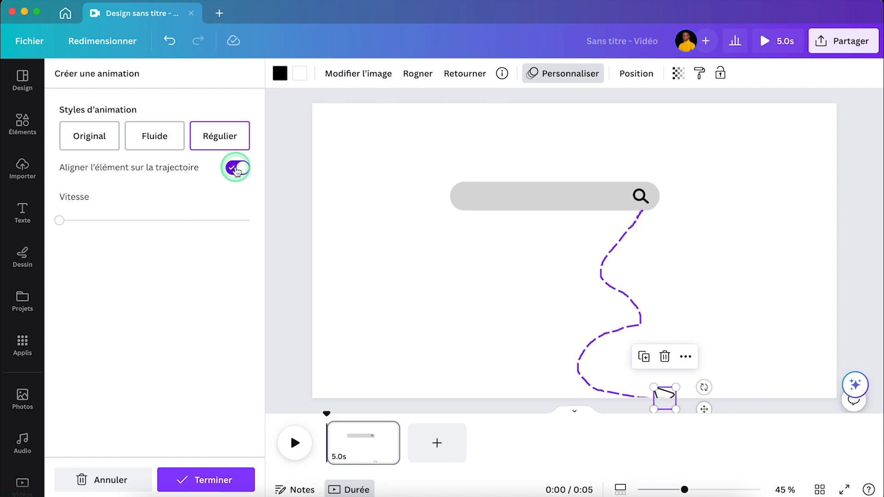
{"action": "left_click", "coordinate": [234, 169]}
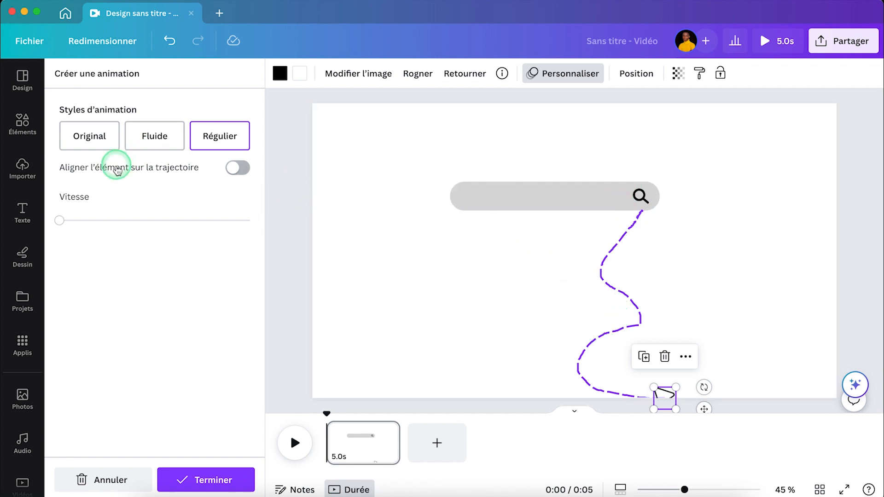
{"action": "left_click_drag", "start_coordinate": [62, 221], "coordinate": [95, 222]}
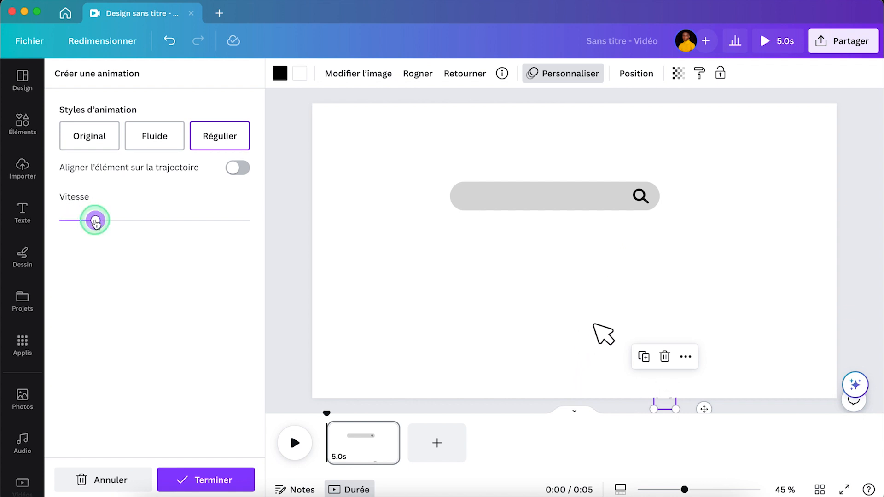
{"action": "left_click_drag", "start_coordinate": [95, 222], "coordinate": [199, 221]}
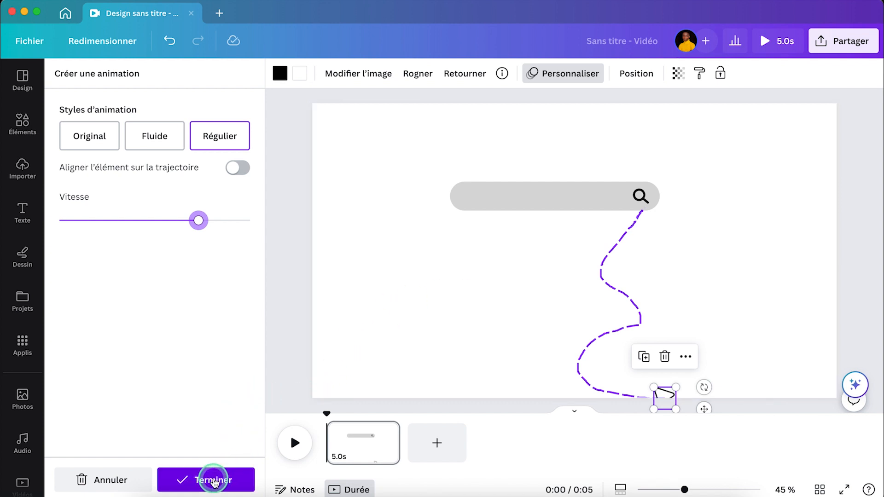
{"action": "left_click", "coordinate": [213, 482]}
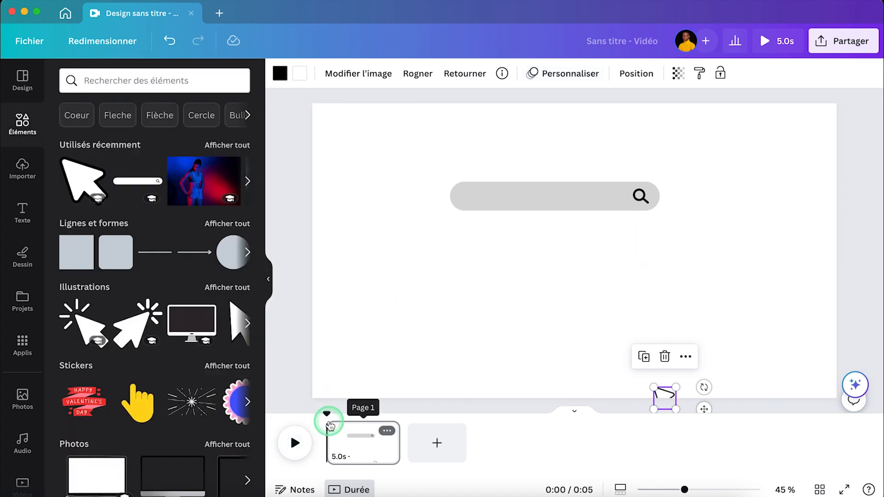
Step: Preview the cursor's movement to the magnifier, and reopen the cursor's custom animation settings
{"action": "left_click", "coordinate": [295, 445]}
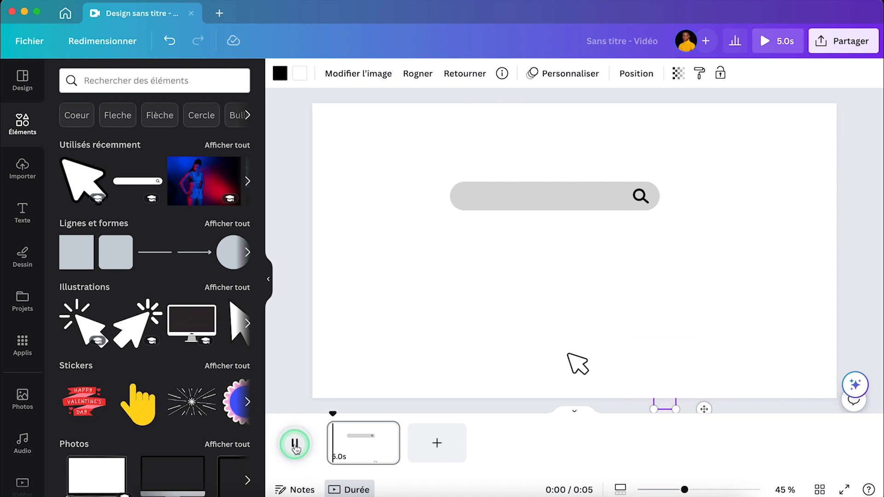
{"action": "left_click", "coordinate": [295, 445]}
{"action": "left_click", "coordinate": [529, 310]}
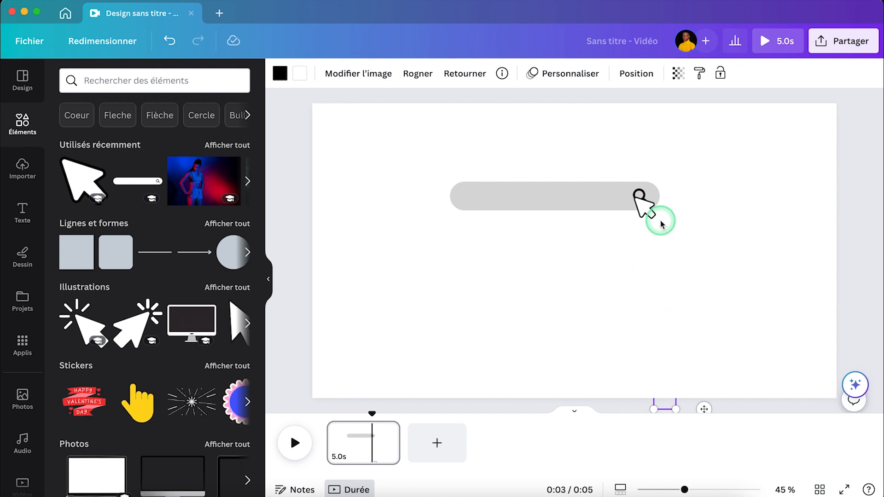
{"action": "left_click", "coordinate": [646, 206]}
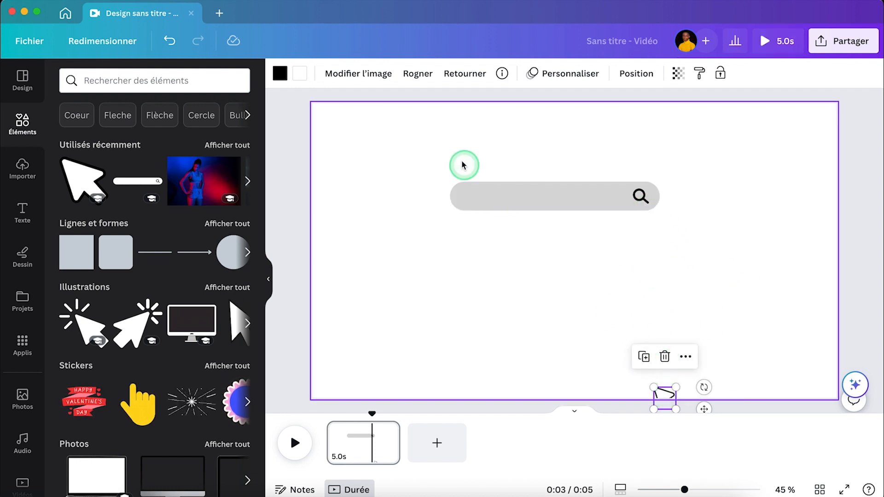
{"action": "left_click", "coordinate": [562, 84]}
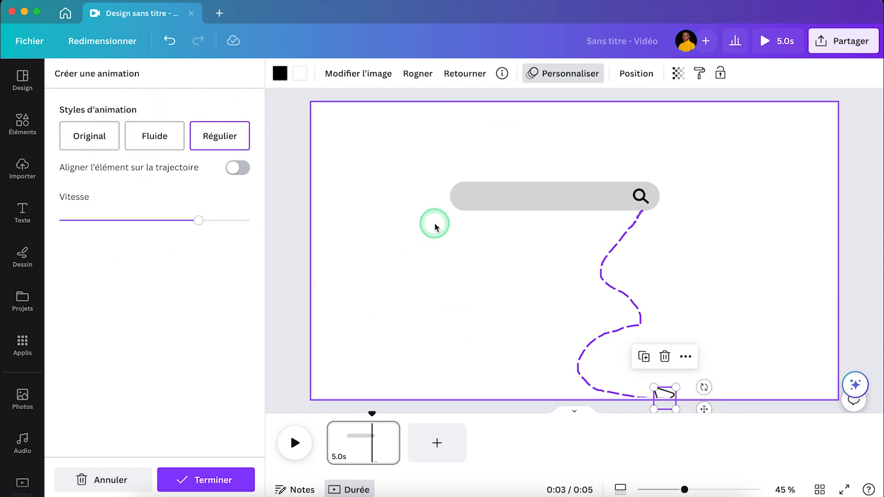
Step: Open the existing design "Animation personnalisée" from the home page and preview its flying-birds animation
{"action": "left_click", "coordinate": [65, 12]}
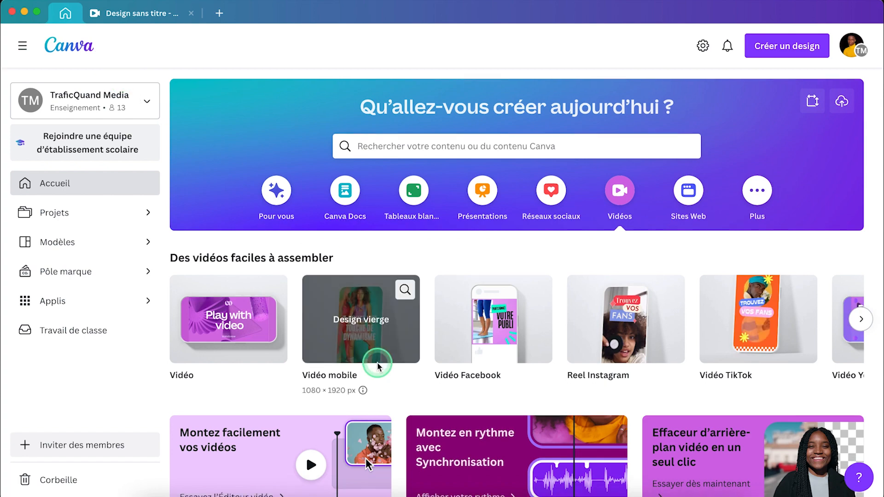
{"action": "scroll", "coordinate": [377, 366], "scroll_direction": "down", "scroll_amount": 8}
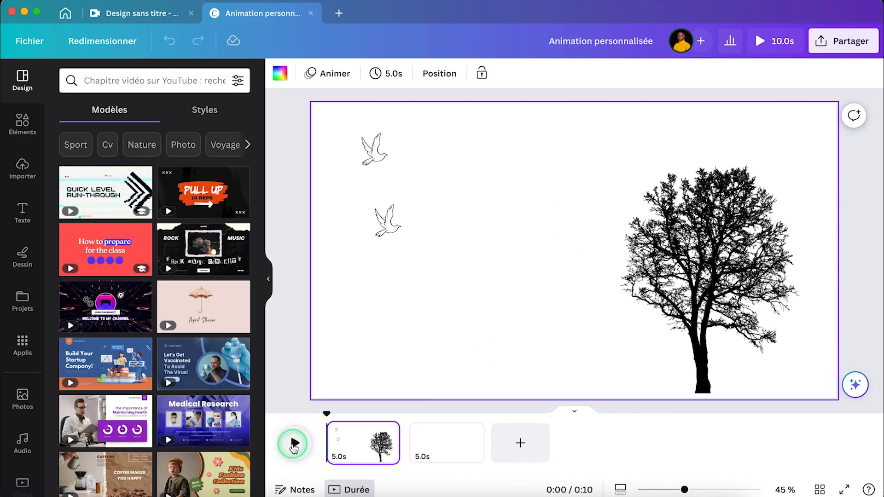
{"action": "left_click", "coordinate": [293, 445]}
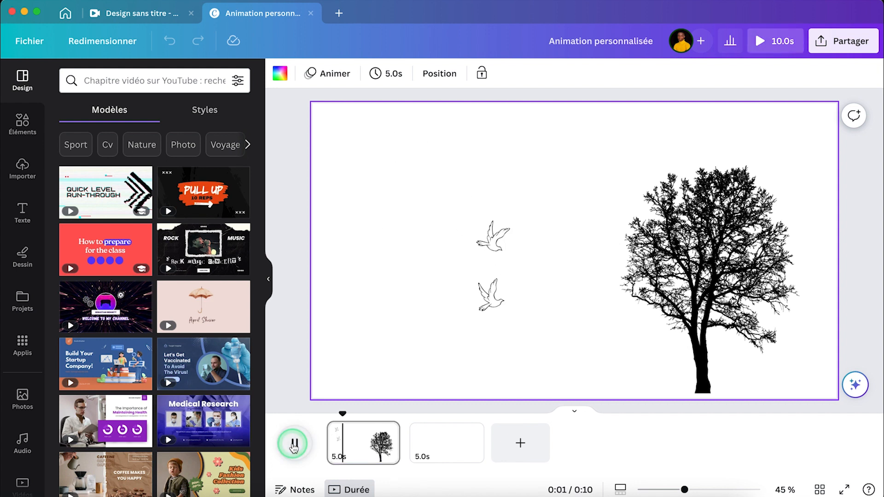
{"action": "left_click", "coordinate": [293, 444]}
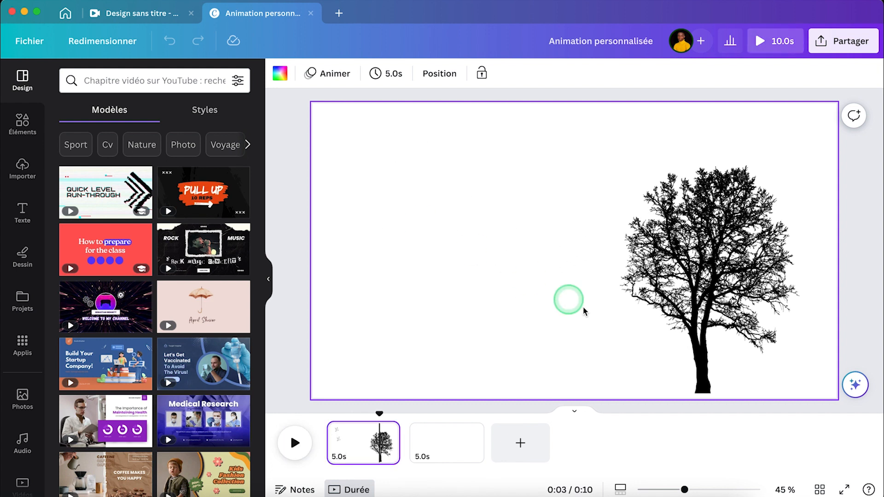